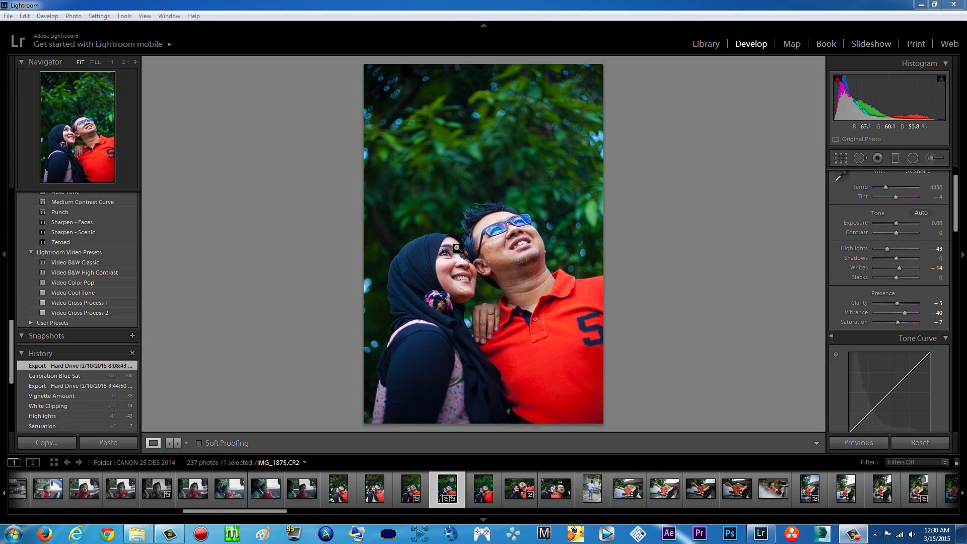
Compare the edited portrait side by side with its original version and look over the photo library.
{"action": "left_click", "coordinate": [177, 444]}
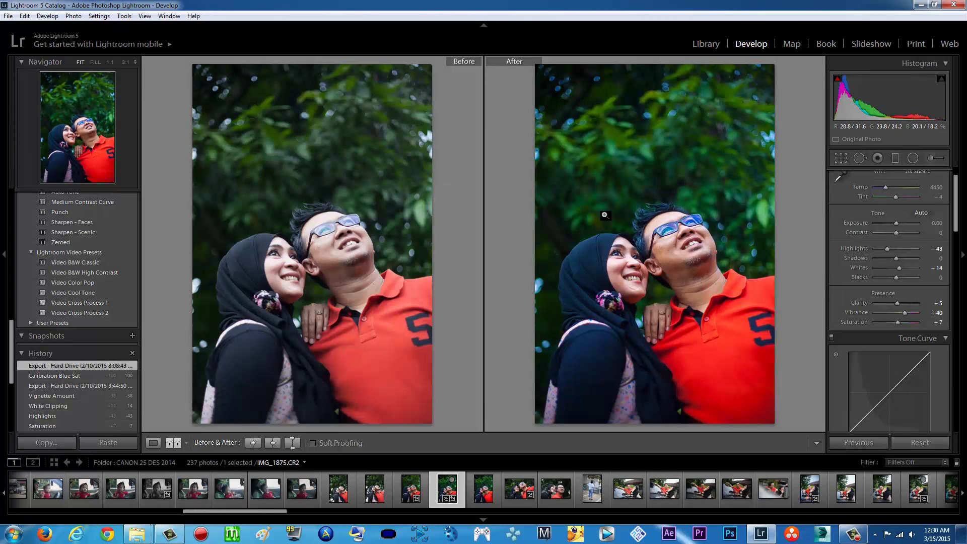
{"action": "left_click", "coordinate": [153, 444]}
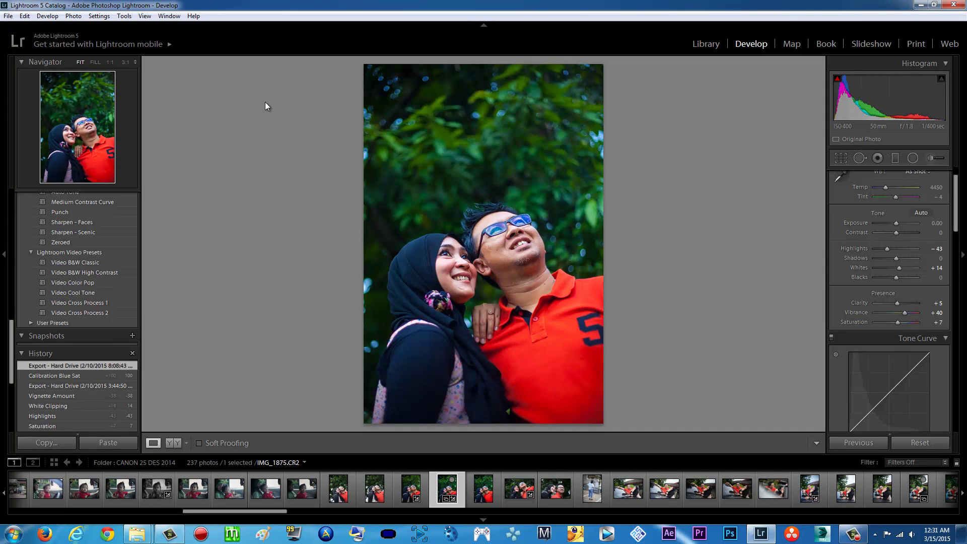
{"action": "left_click", "coordinate": [7, 16]}
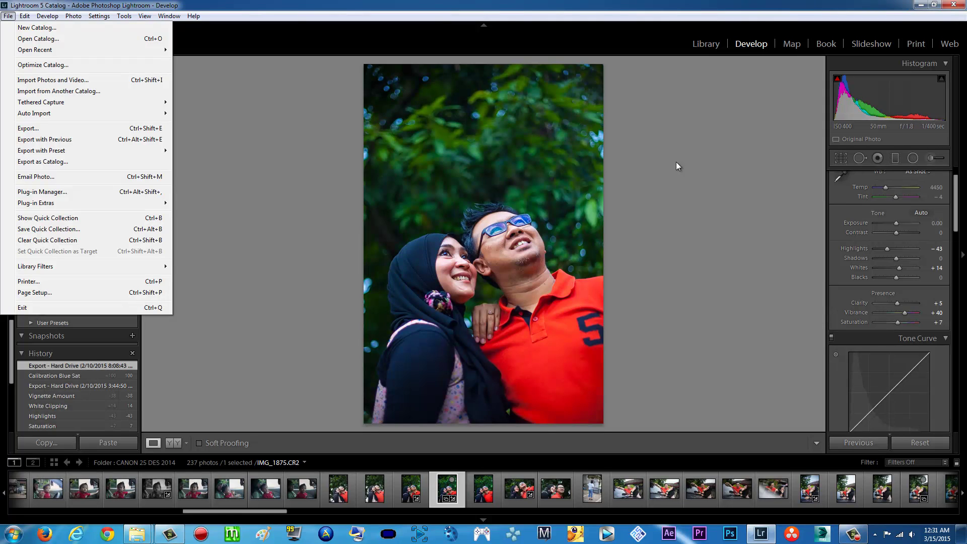
{"action": "left_click", "coordinate": [706, 44]}
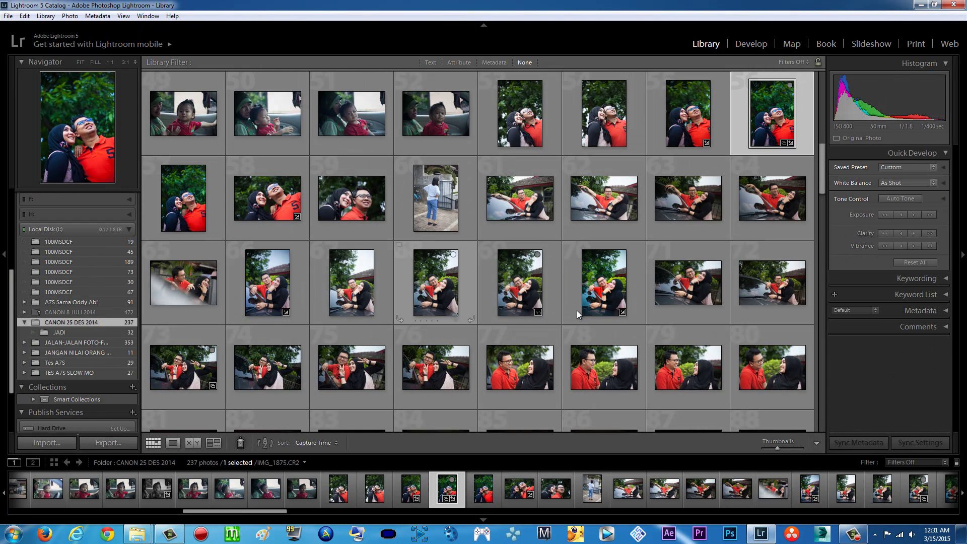
{"action": "left_click", "coordinate": [754, 46]}
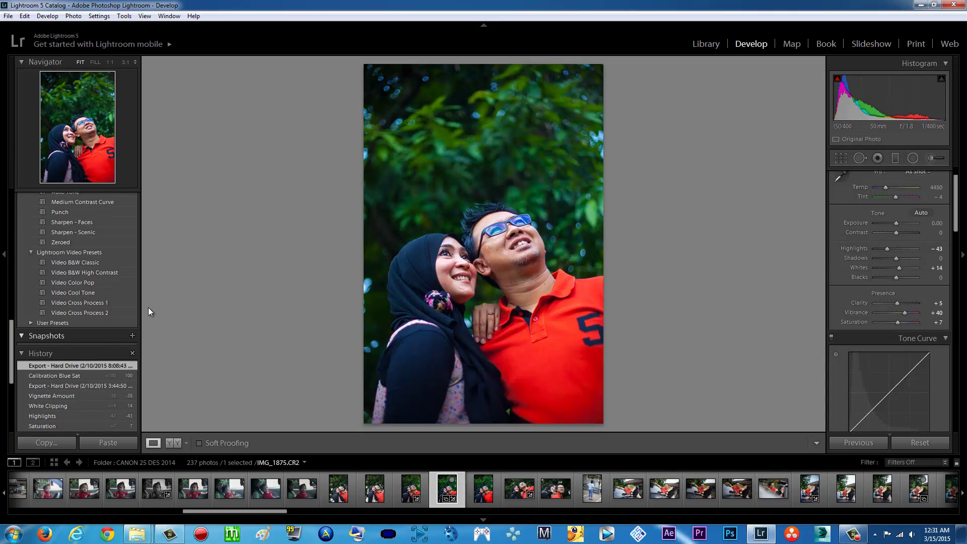
Clear the photo's existing edits with the Zeroed preset, and set Vibrance to +24 and Clarity to +12.
{"action": "left_click", "coordinate": [61, 242]}
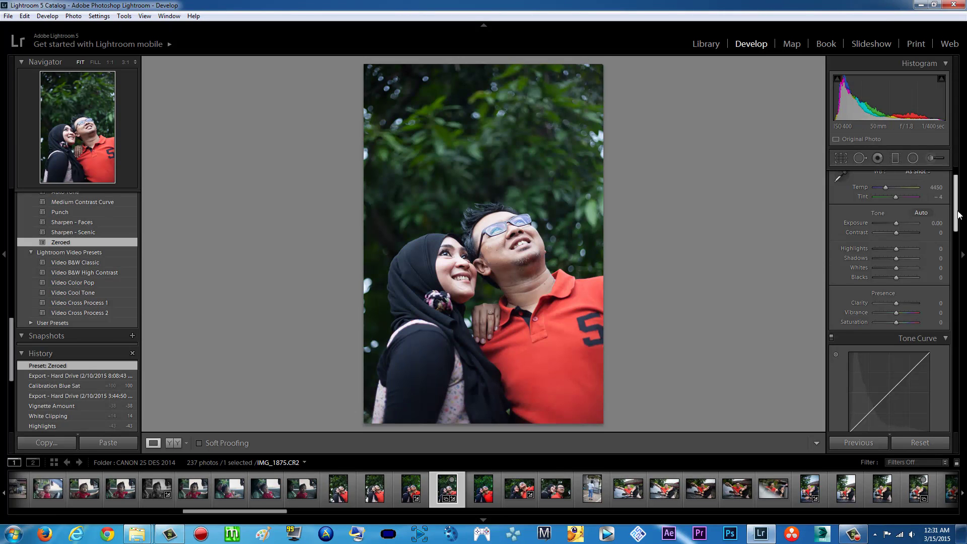
{"action": "left_click_drag", "start_coordinate": [957, 211], "coordinate": [957, 217]}
{"action": "mouse_move", "coordinate": [897, 285]}
{"action": "left_mouse_down"}
{"action": "mouse_move", "coordinate": [905, 286]}
{"action": "mouse_move", "coordinate": [899, 273]}
{"action": "left_mouse_up"}
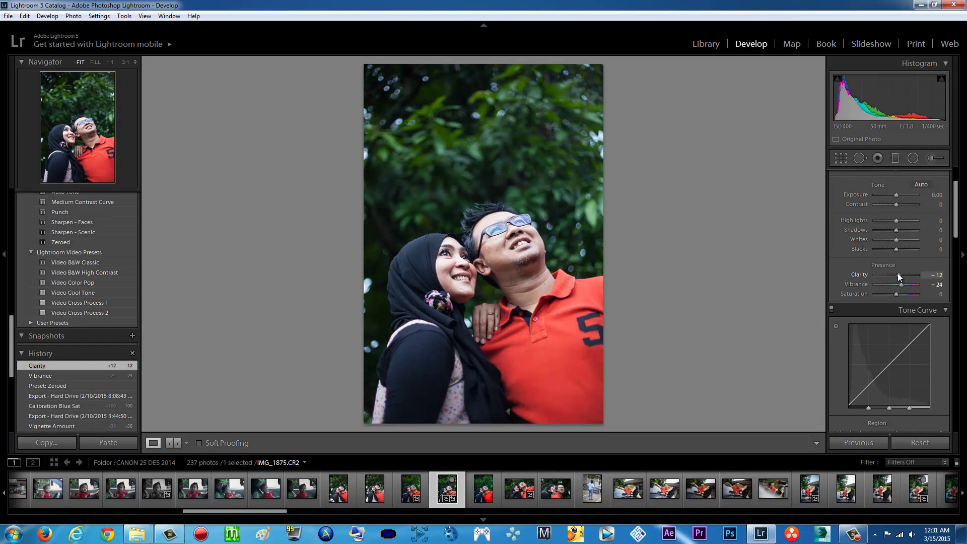
{"action": "mouse_move", "coordinate": [898, 273]}
{"action": "left_mouse_down"}
{"action": "mouse_move", "coordinate": [886, 274]}
{"action": "mouse_move", "coordinate": [953, 279]}
{"action": "mouse_move", "coordinate": [899, 274]}
{"action": "left_mouse_up"}
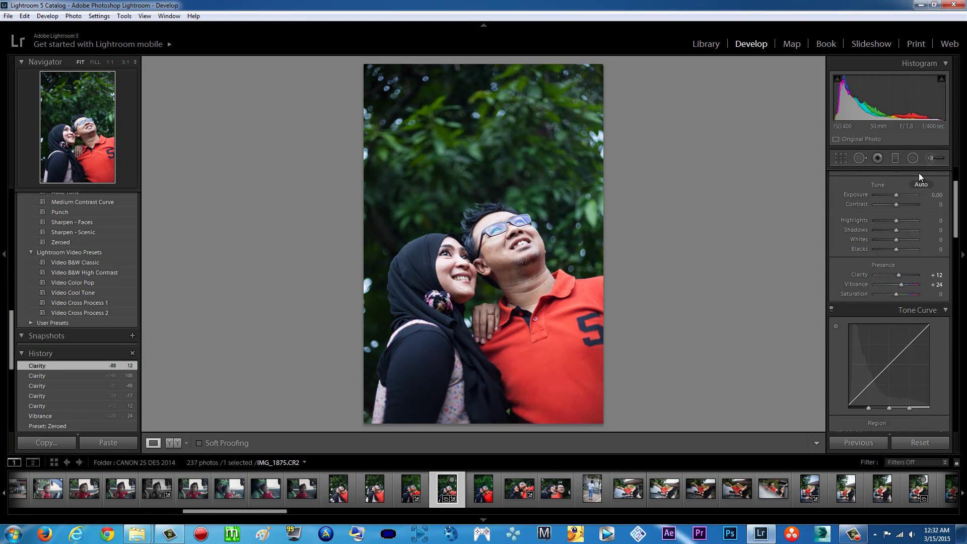
Set the Blue Primary Saturation in the Camera Calibration to +100.
{"action": "left_click_drag", "start_coordinate": [957, 224], "coordinate": [957, 240]}
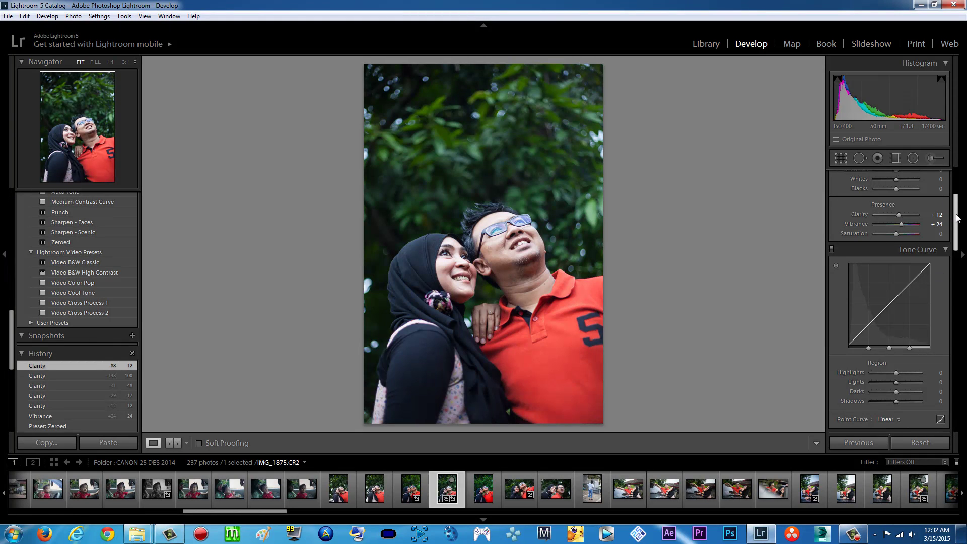
{"action": "left_click_drag", "start_coordinate": [957, 218], "coordinate": [959, 401]}
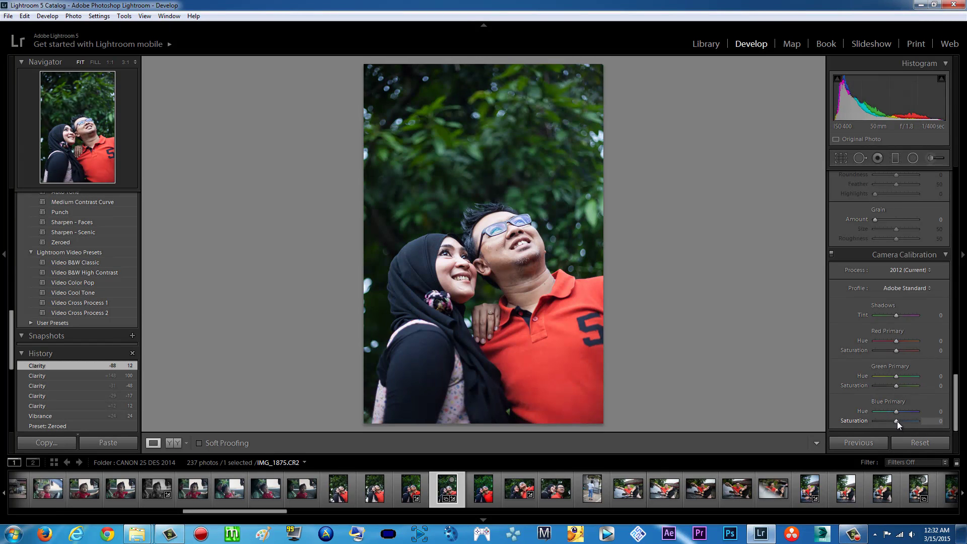
{"action": "left_click_drag", "start_coordinate": [897, 420], "coordinate": [946, 421]}
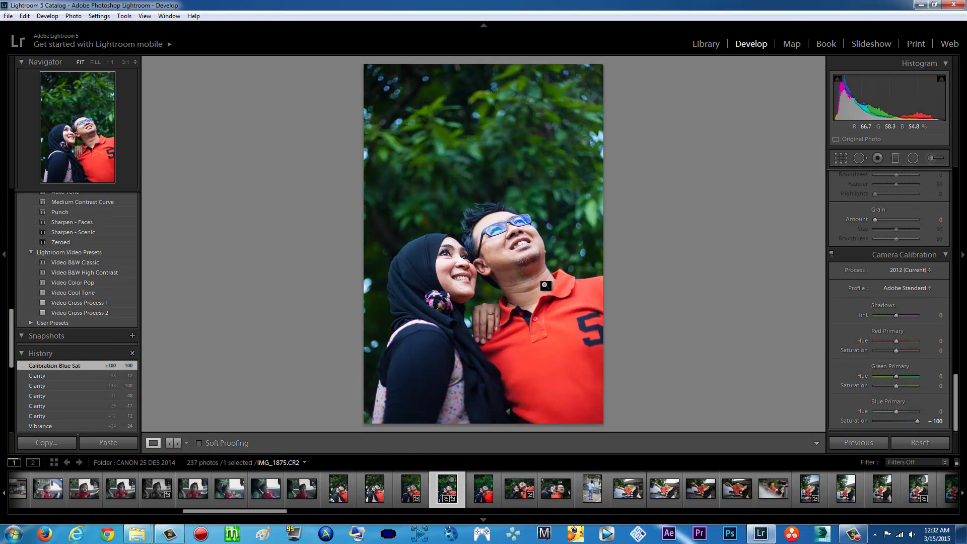
{"action": "mouse_move", "coordinate": [918, 421]}
{"action": "left_mouse_down"}
{"action": "mouse_move", "coordinate": [898, 420]}
{"action": "mouse_move", "coordinate": [930, 421]}
{"action": "left_mouse_up"}
Try an overall Saturation of +60, undo it, and return to the Blue Primary Saturation of +100.
{"action": "left_click_drag", "start_coordinate": [957, 385], "coordinate": [957, 191]}
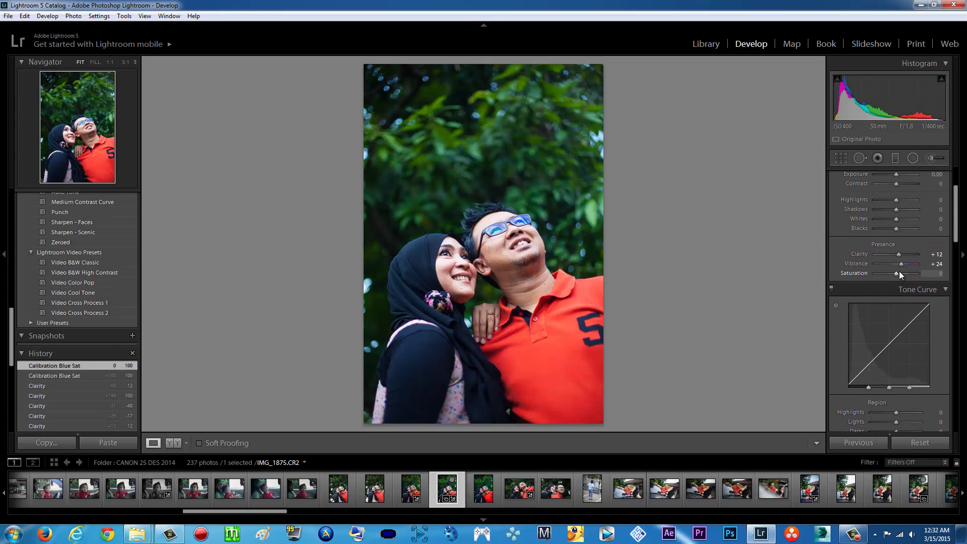
{"action": "left_click_drag", "start_coordinate": [898, 274], "coordinate": [912, 273]}
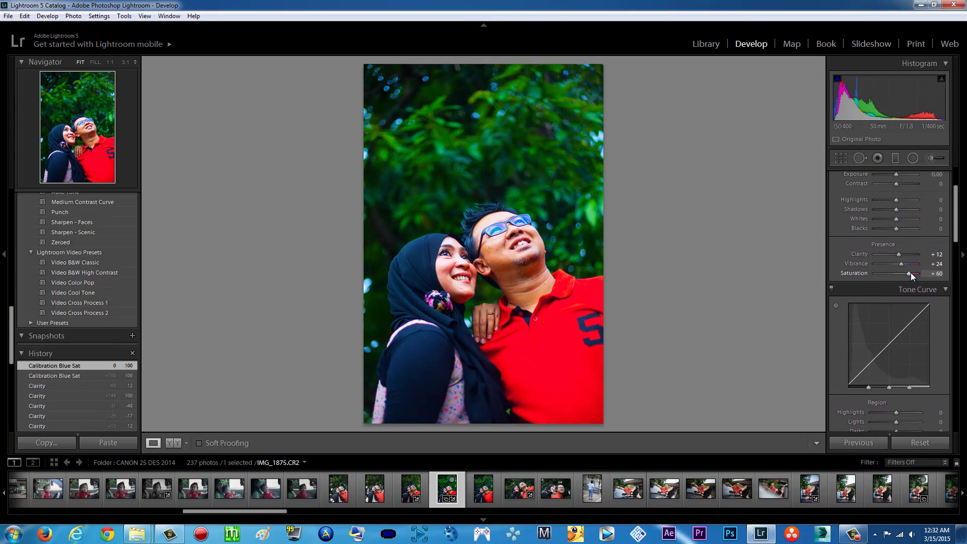
{"action": "key", "text": "ctrl+z"}
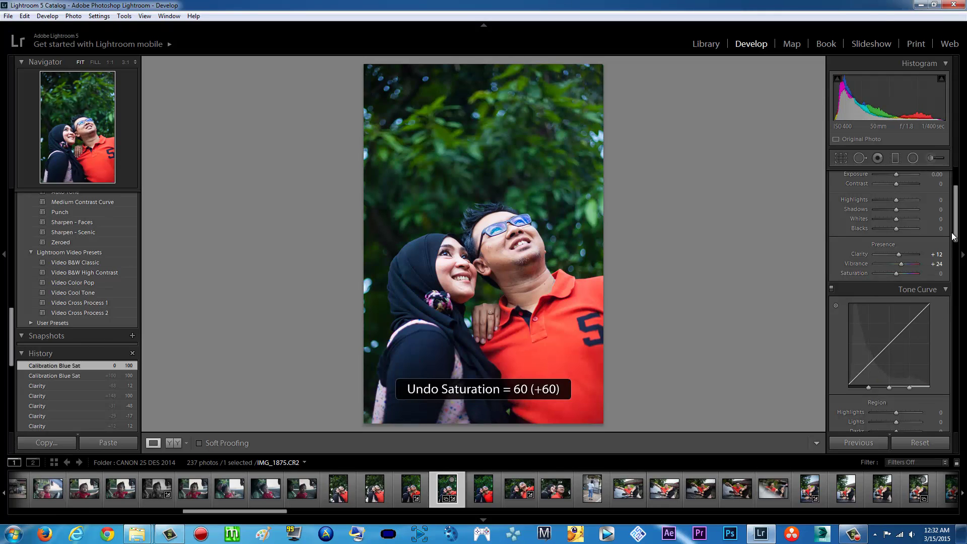
{"action": "scroll", "coordinate": [907, 353], "scroll_direction": "down", "scroll_amount": 15}
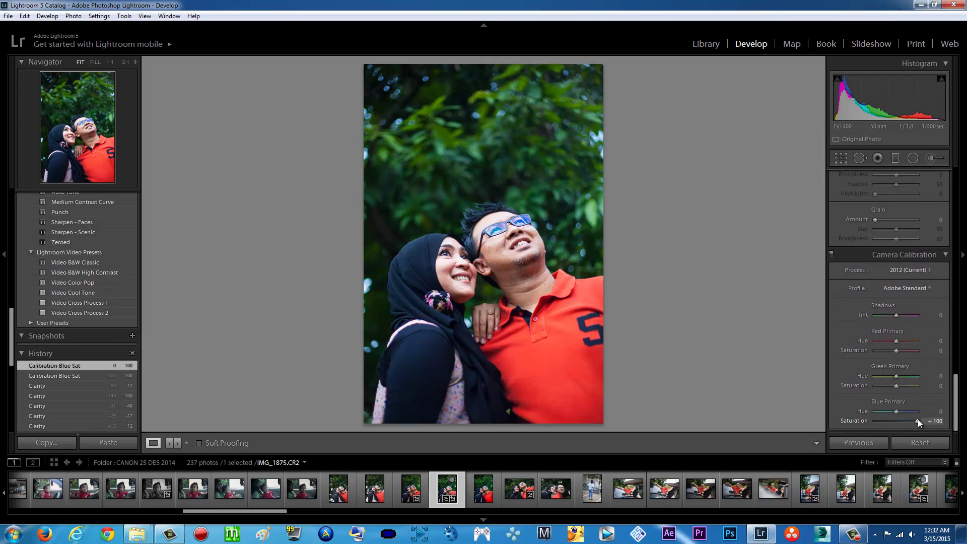
{"action": "left_click_drag", "start_coordinate": [918, 419], "coordinate": [940, 417]}
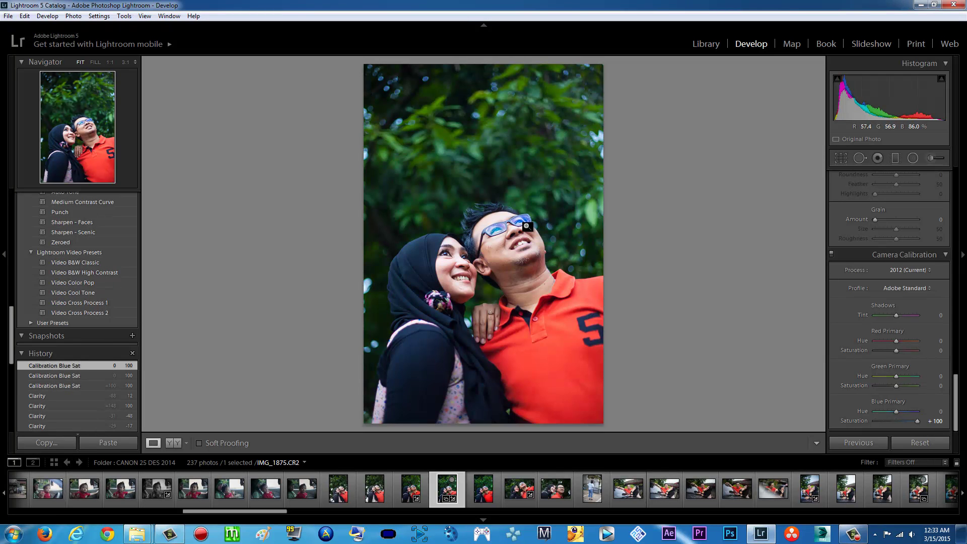
Fit a radial filter over the lens nearest the man's ear and set the filter's Saturation to -68.
{"action": "left_click", "coordinate": [597, 297]}
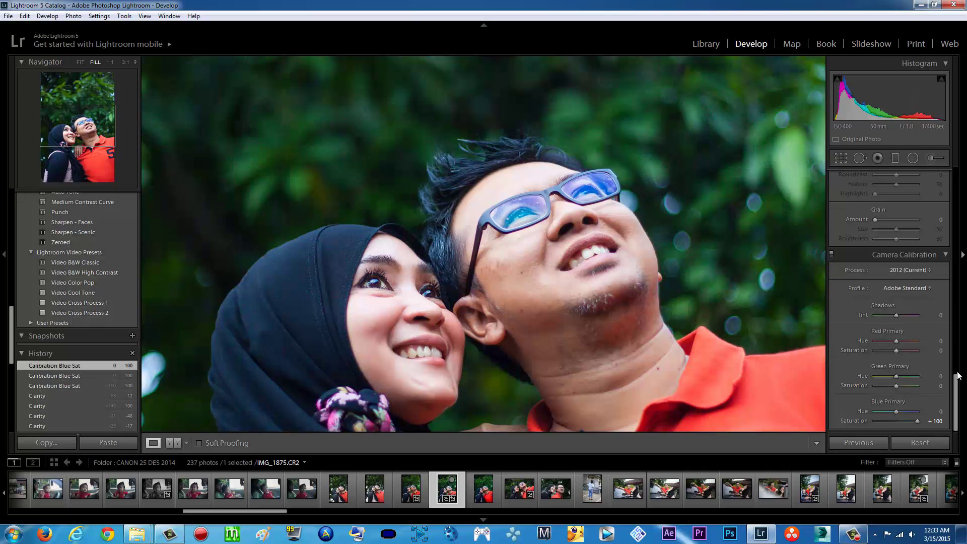
{"action": "left_click_drag", "start_coordinate": [957, 378], "coordinate": [958, 152]}
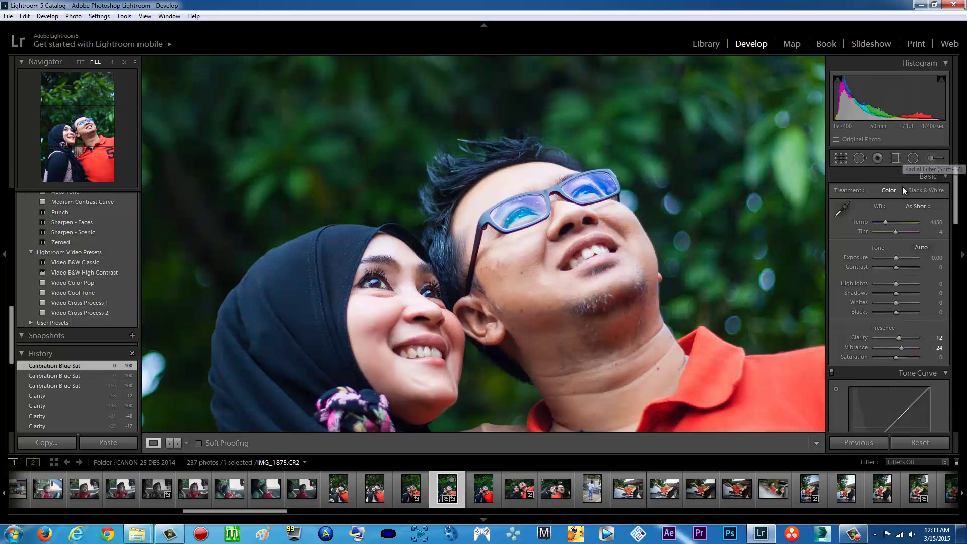
{"action": "left_click", "coordinate": [913, 159]}
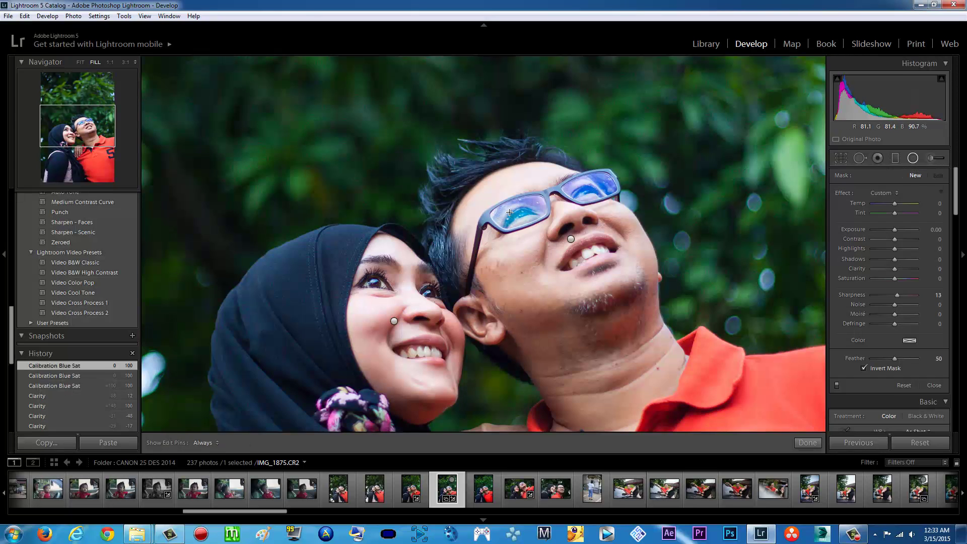
{"action": "left_click_drag", "start_coordinate": [510, 212], "coordinate": [545, 230]}
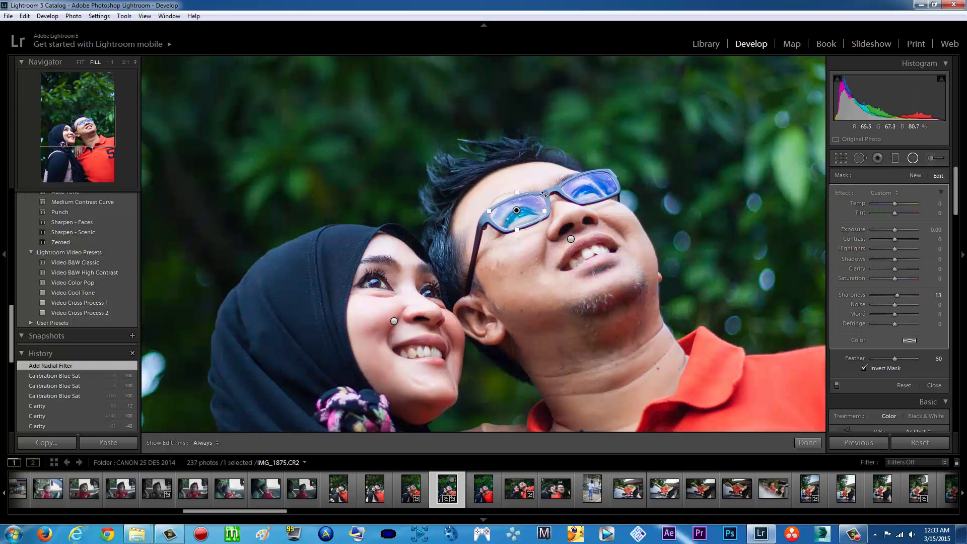
{"action": "left_click_drag", "start_coordinate": [529, 183], "coordinate": [532, 192]}
{"action": "left_click_drag", "start_coordinate": [522, 212], "coordinate": [528, 224]}
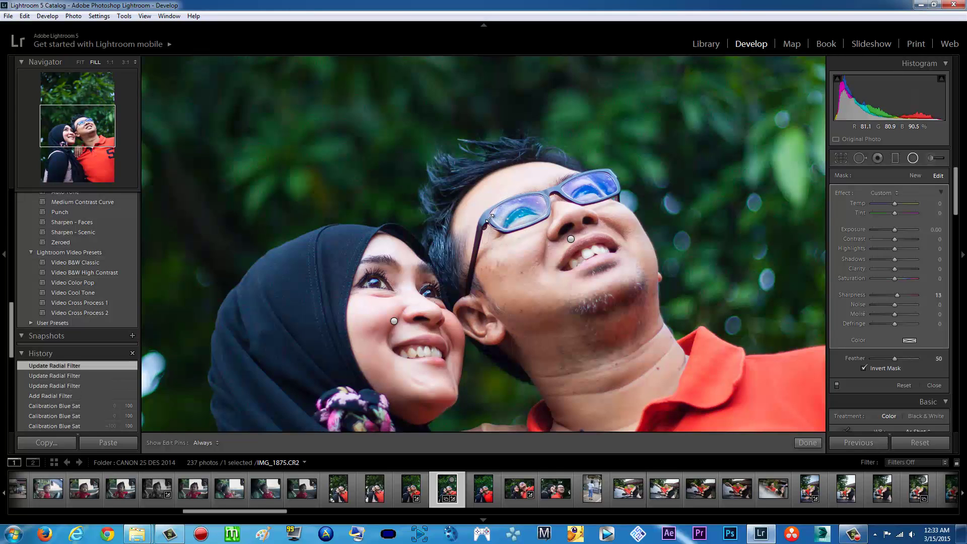
{"action": "left_click_drag", "start_coordinate": [489, 218], "coordinate": [489, 219]}
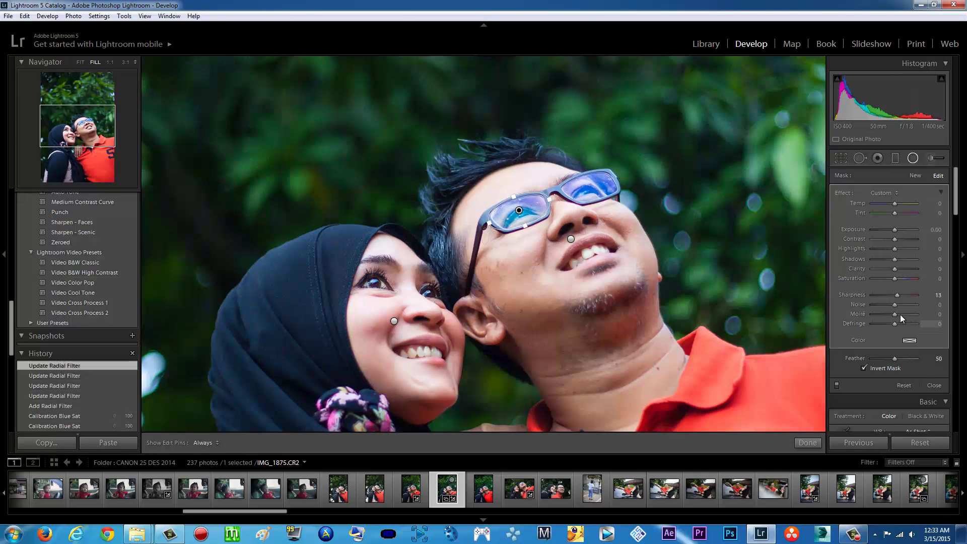
{"action": "left_click_drag", "start_coordinate": [895, 278], "coordinate": [881, 276]}
Duplicate the lens radial filter, place the copy over the other lens of the glasses, and finish the filter editing.
{"action": "right_click", "coordinate": [538, 207]}
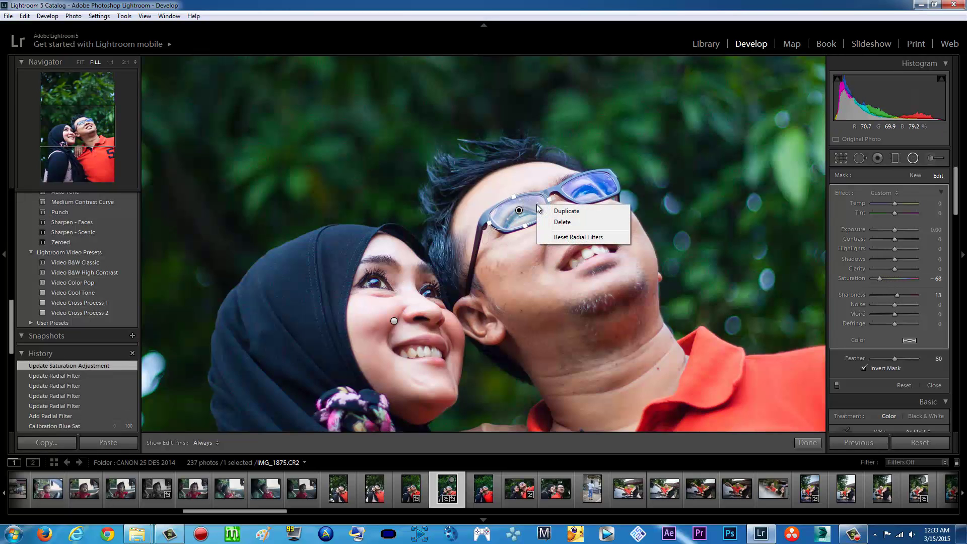
{"action": "left_click", "coordinate": [562, 211]}
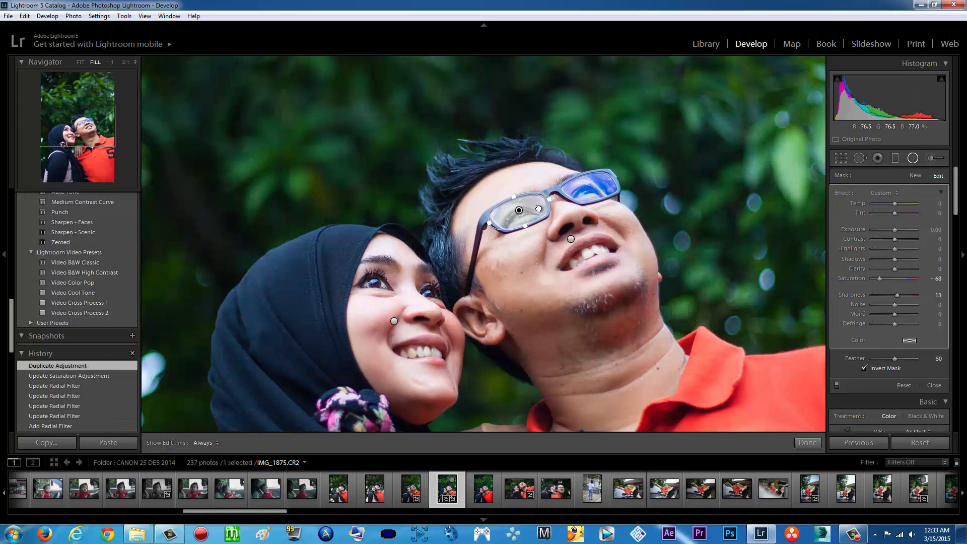
{"action": "left_click_drag", "start_coordinate": [588, 191], "coordinate": [610, 185]}
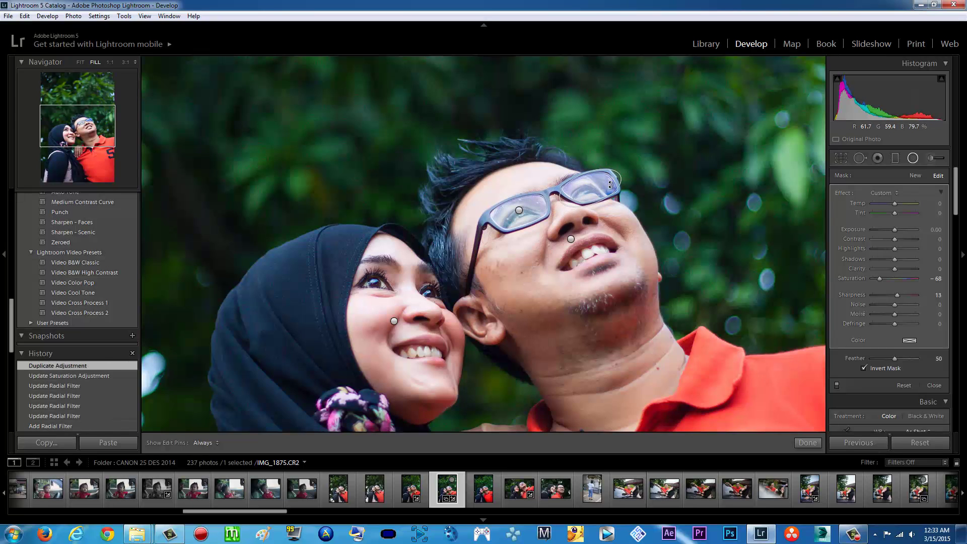
{"action": "left_click", "coordinate": [916, 159]}
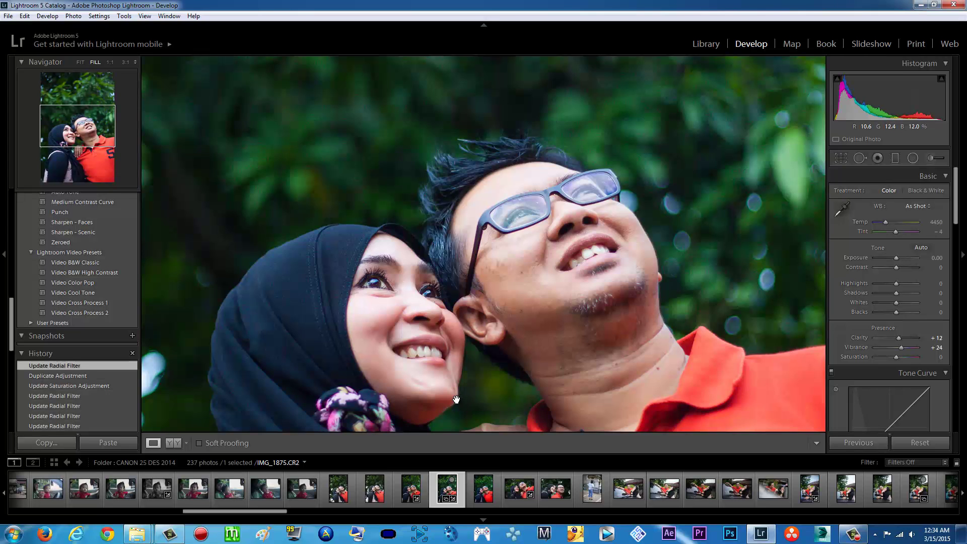
Check the glasses at 1:1 magnification and raise the photo's Vibrance to +52.
{"action": "key", "text": "z"}
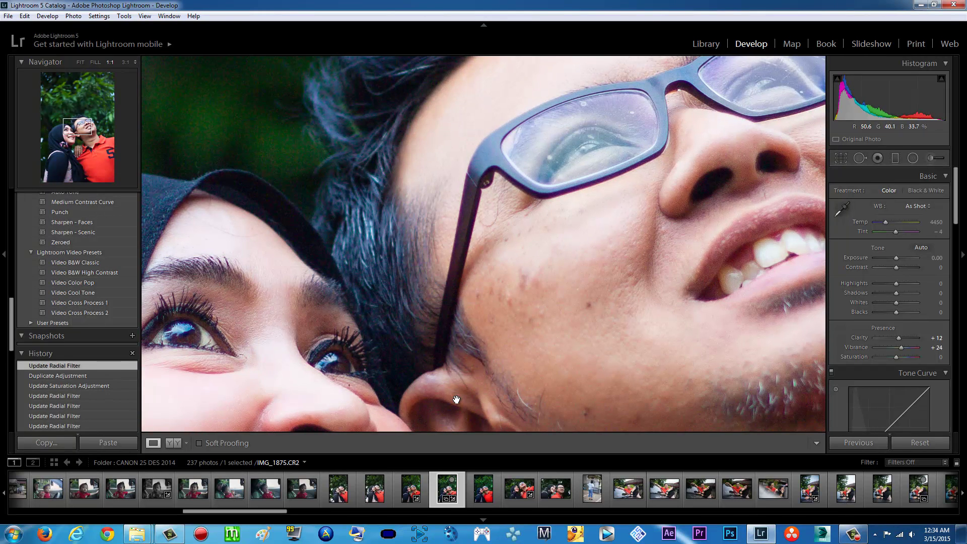
{"action": "key", "text": "z"}
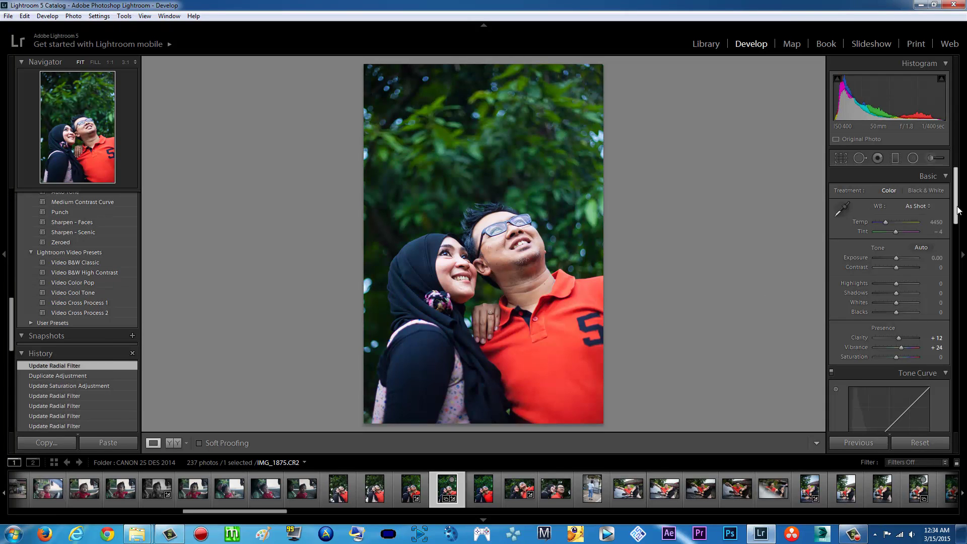
{"action": "scroll", "coordinate": [960, 210], "scroll_direction": "down", "scroll_amount": 2}
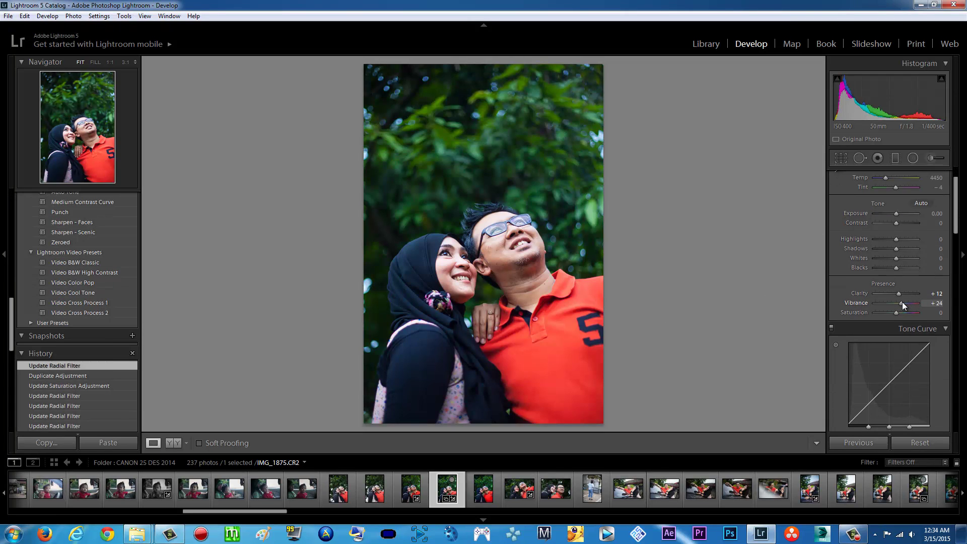
{"action": "left_click_drag", "start_coordinate": [904, 303], "coordinate": [909, 303]}
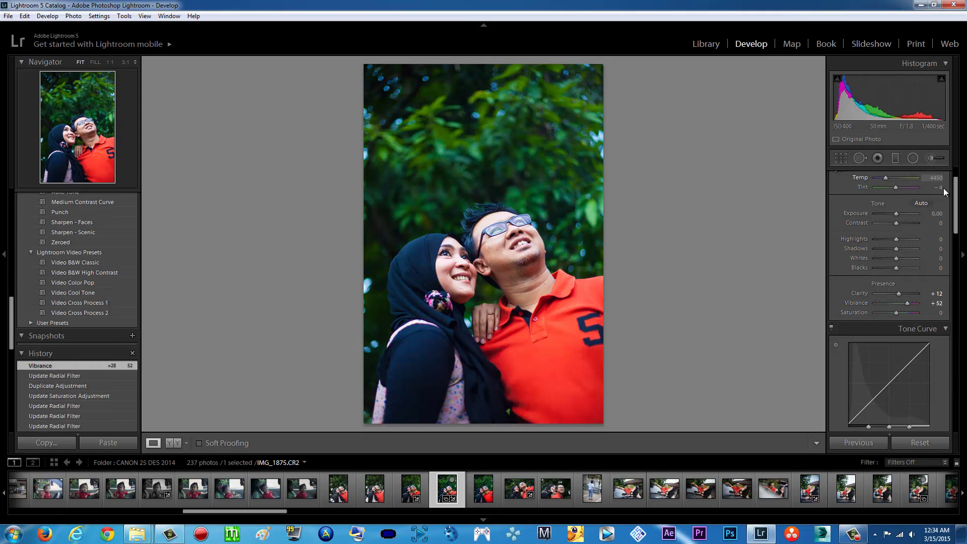
{"action": "left_click_drag", "start_coordinate": [957, 208], "coordinate": [958, 425]}
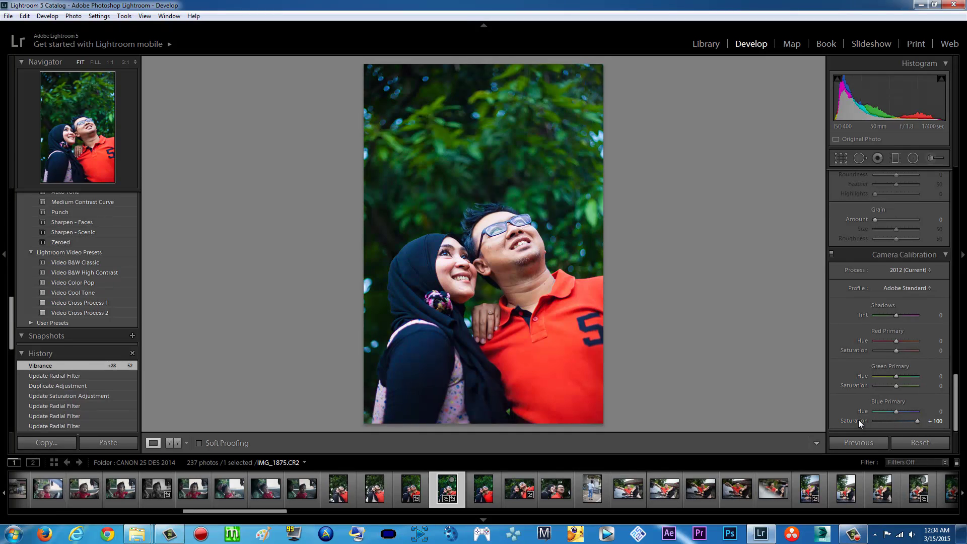
{"action": "left_click", "coordinate": [955, 356]}
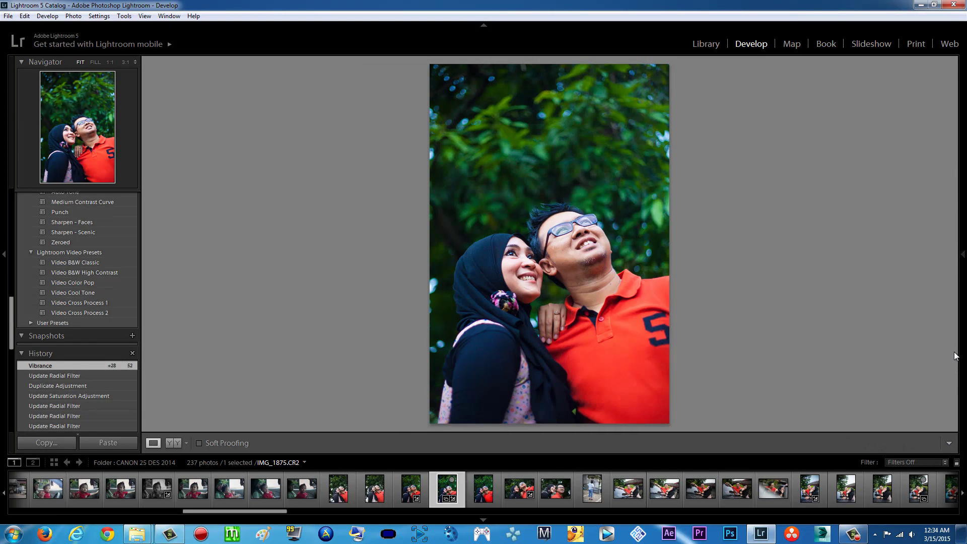
{"action": "left_click", "coordinate": [957, 356]}
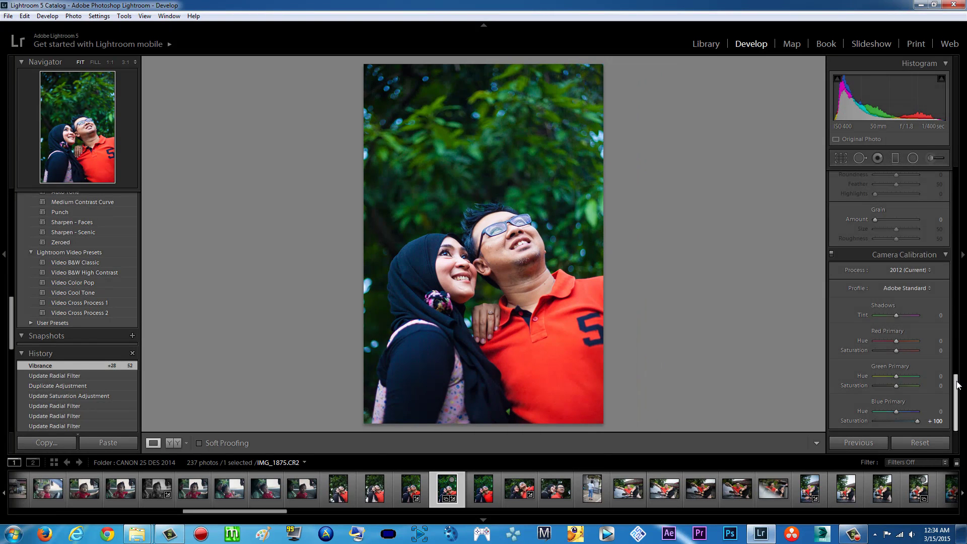
{"action": "mouse_move", "coordinate": [958, 384]}
{"action": "left_mouse_down"}
{"action": "mouse_move", "coordinate": [953, 220]}
{"action": "mouse_move", "coordinate": [956, 403]}
{"action": "left_mouse_up"}
{"action": "scroll", "coordinate": [953, 219], "scroll_direction": "up", "scroll_amount": 3}
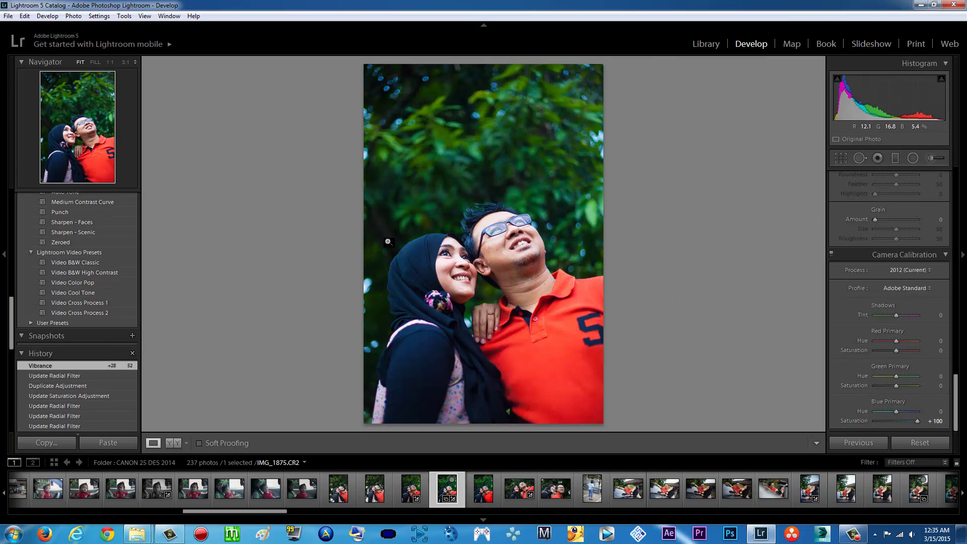
Open the export settings for the photo, look into the specific destination folder JADI, and cancel the folder selection.
{"action": "left_click", "coordinate": [9, 16]}
{"action": "left_click", "coordinate": [71, 130]}
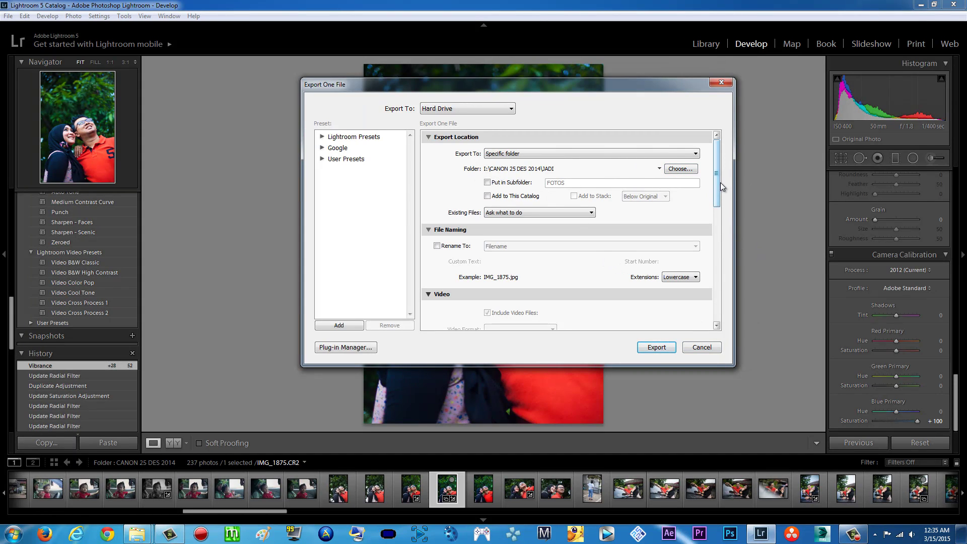
{"action": "mouse_move", "coordinate": [716, 185]}
{"action": "left_mouse_down"}
{"action": "mouse_move", "coordinate": [712, 304]}
{"action": "mouse_move", "coordinate": [714, 176]}
{"action": "left_mouse_up"}
{"action": "left_click", "coordinate": [680, 169]}
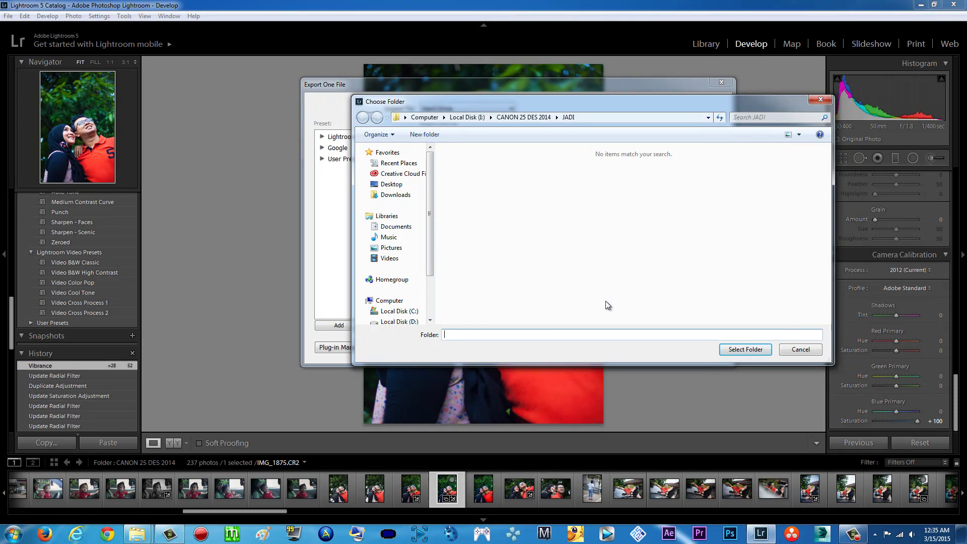
{"action": "left_click", "coordinate": [795, 349]}
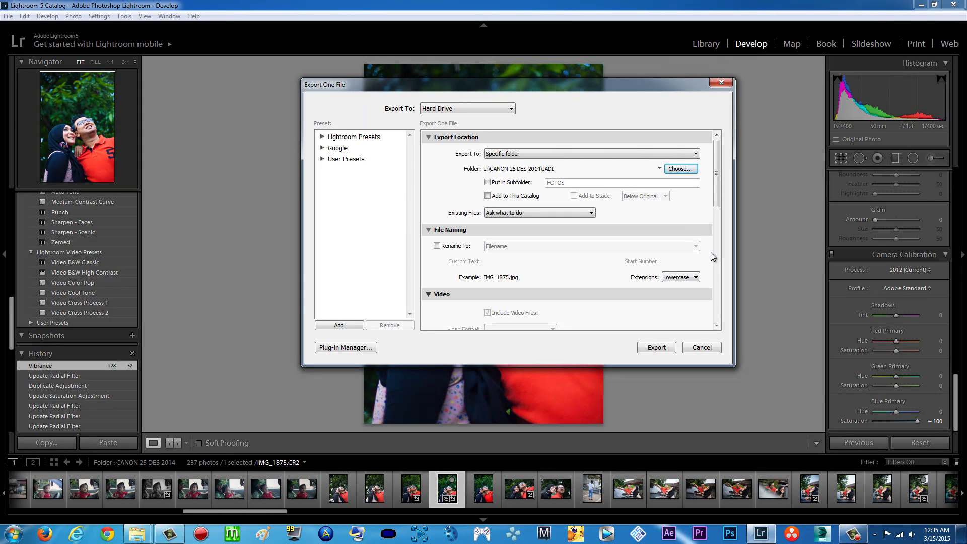
Try the Rename To option for the exported file, switch it off again, review the remaining export settings, and cancel the export.
{"action": "left_click", "coordinate": [437, 246]}
{"action": "left_click", "coordinate": [560, 246]}
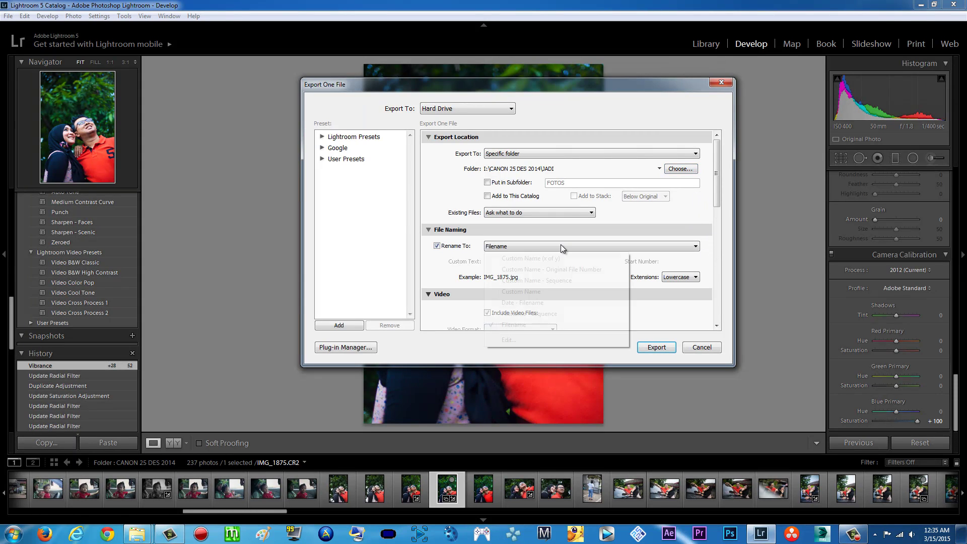
{"action": "left_click", "coordinate": [452, 252]}
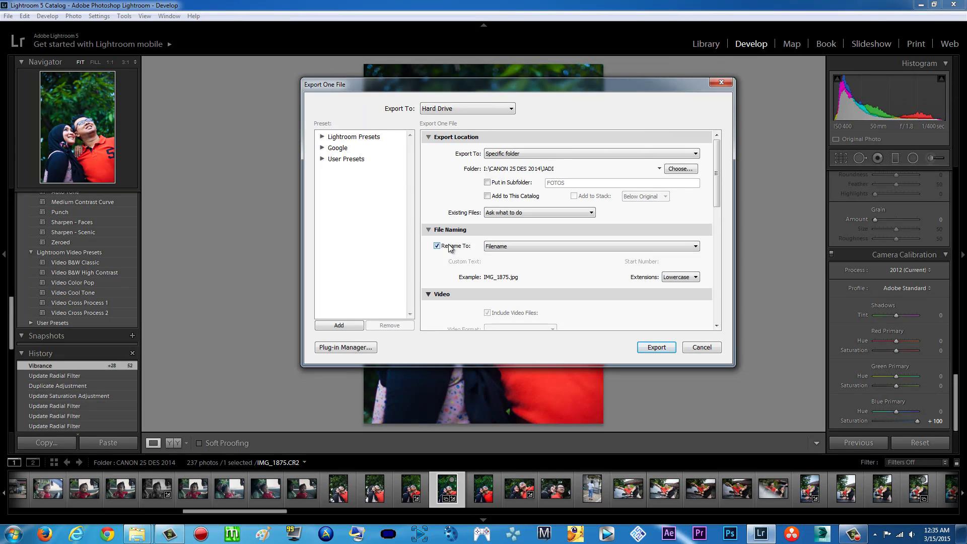
{"action": "left_click", "coordinate": [450, 247]}
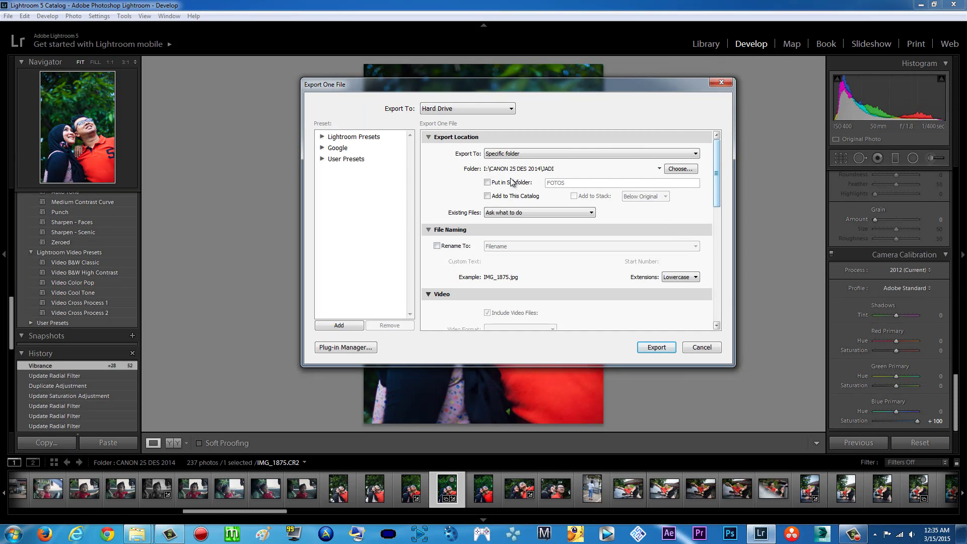
{"action": "left_click_drag", "start_coordinate": [717, 197], "coordinate": [717, 321]}
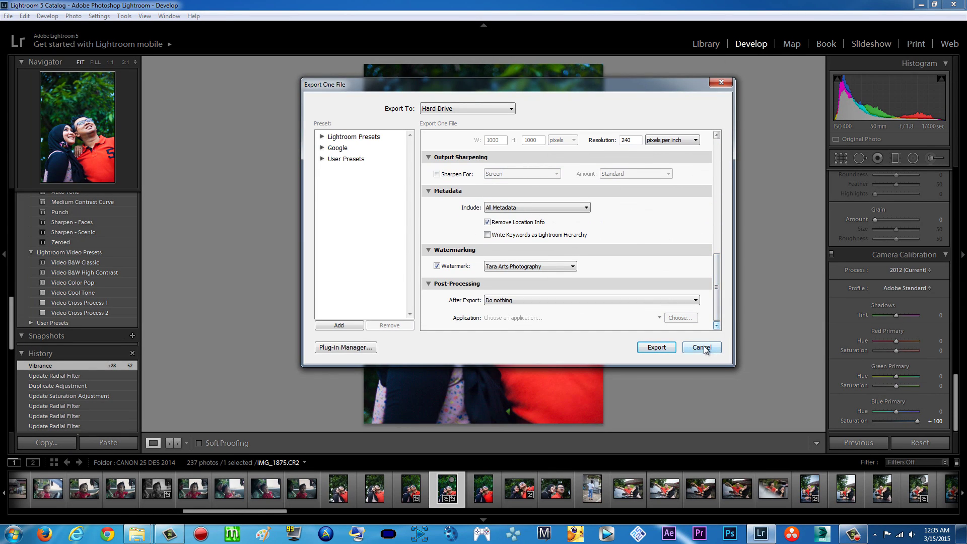
{"action": "left_click", "coordinate": [689, 349]}
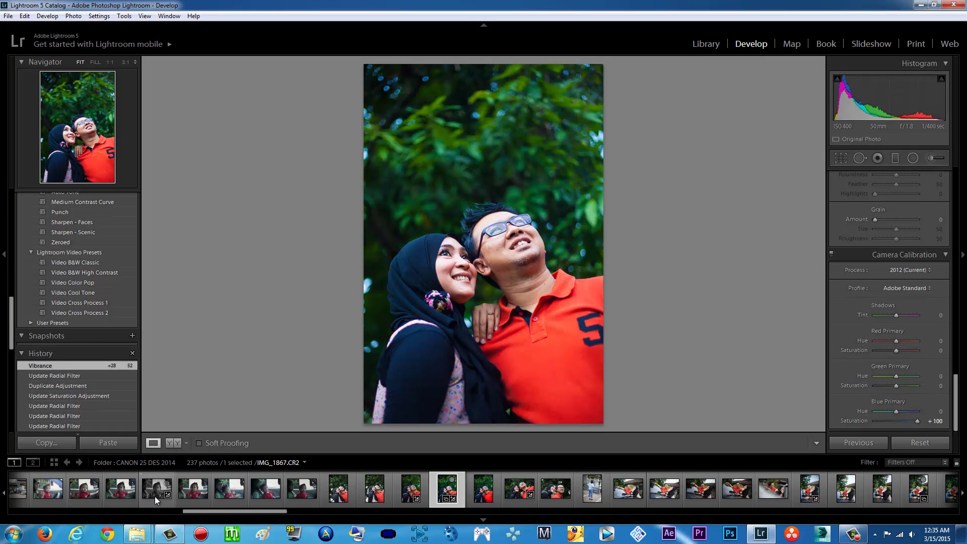
Switch to Windows Explorer and open the JADI folder inside CANON 25 DES 2014 on Local Disk (I:).
{"action": "key", "text": "super"}
{"action": "left_click", "coordinate": [165, 379]}
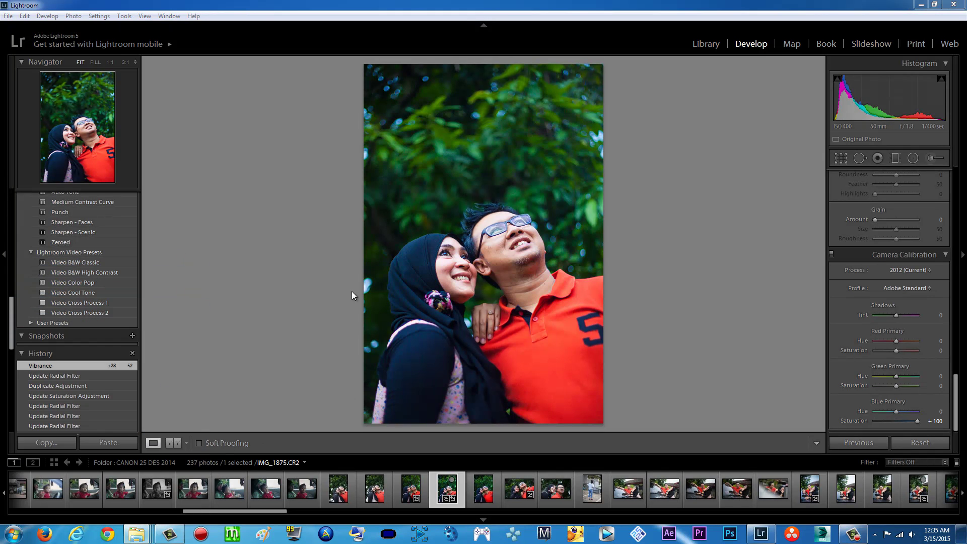
{"action": "double_click", "coordinate": [602, 167]}
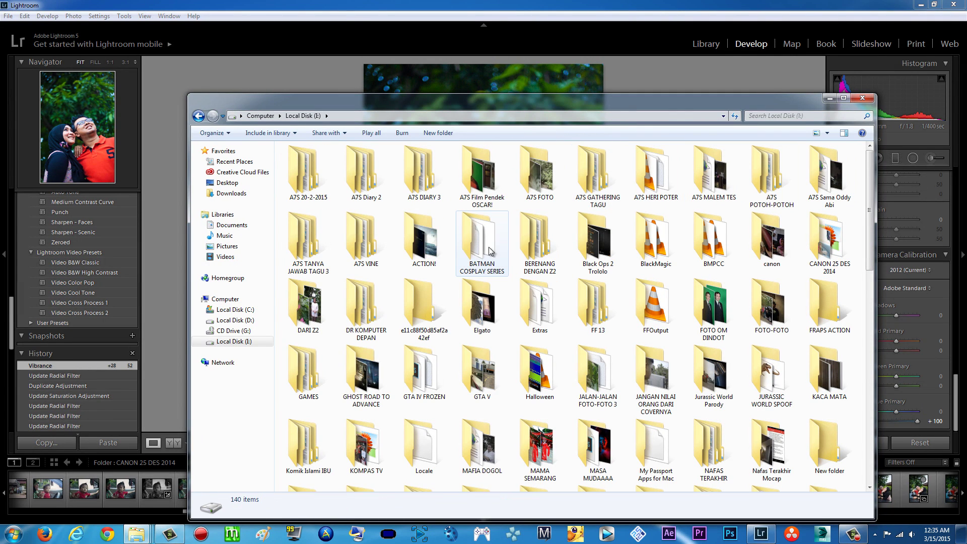
{"action": "double_click", "coordinate": [835, 244]}
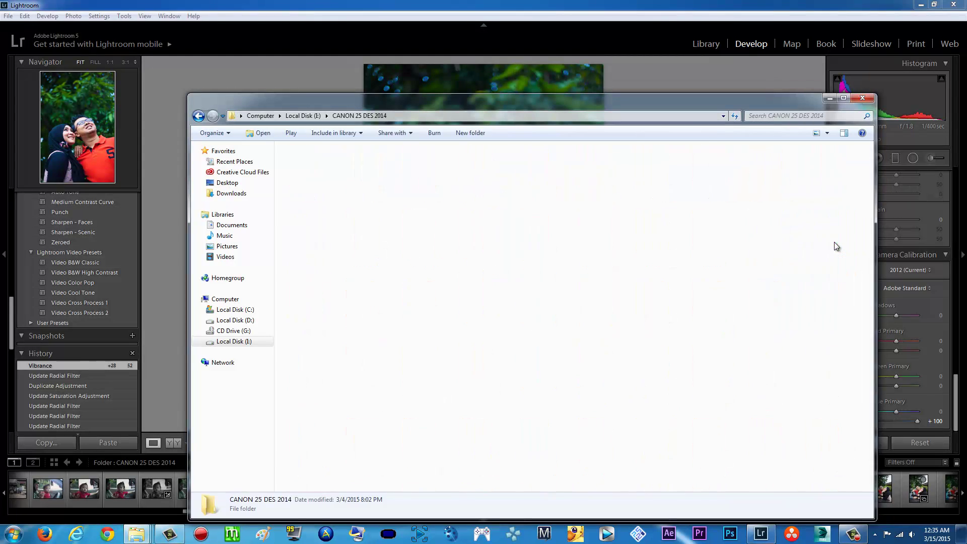
{"action": "double_click", "coordinate": [324, 171]}
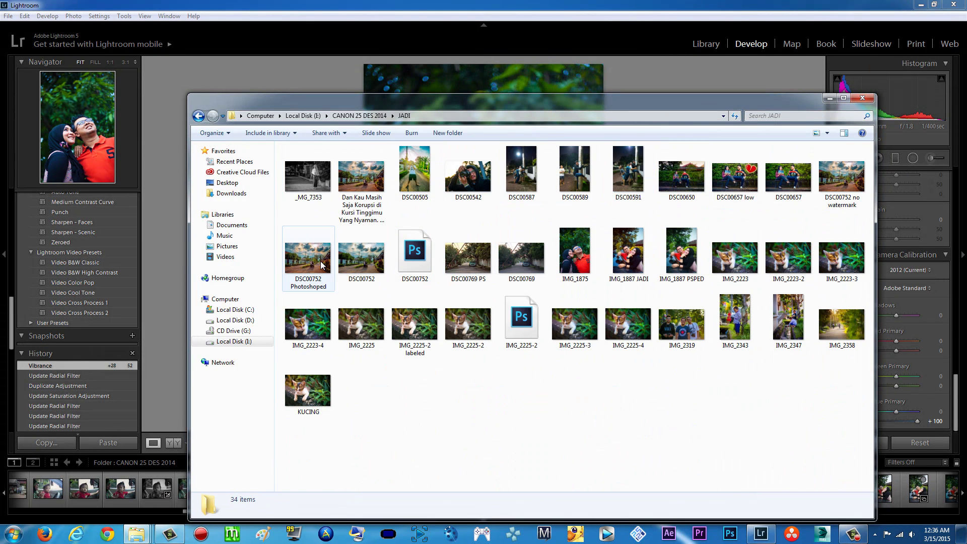
View the finished photo "DSC00752 no watermark" in a maximized Windows Photo Viewer window and close the viewer.
{"action": "double_click", "coordinate": [848, 177]}
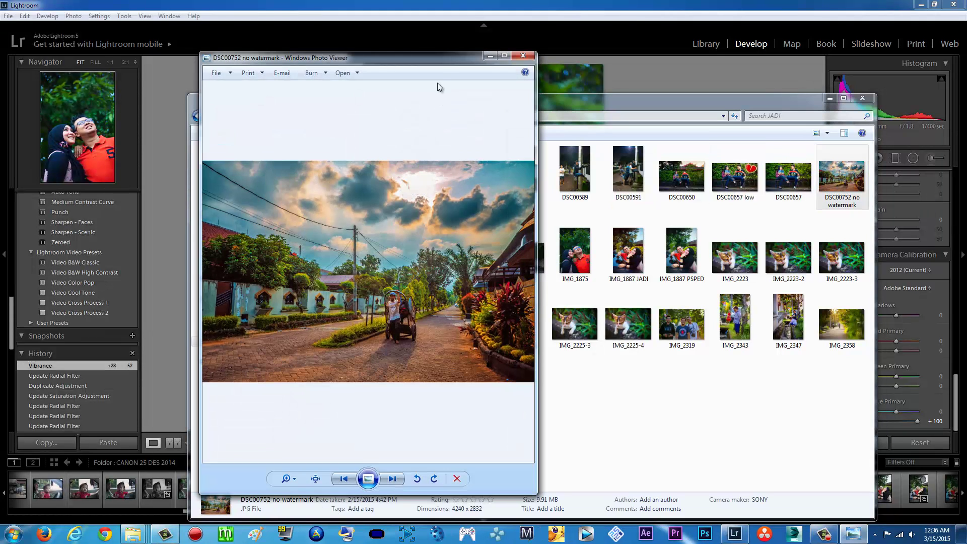
{"action": "double_click", "coordinate": [436, 57]}
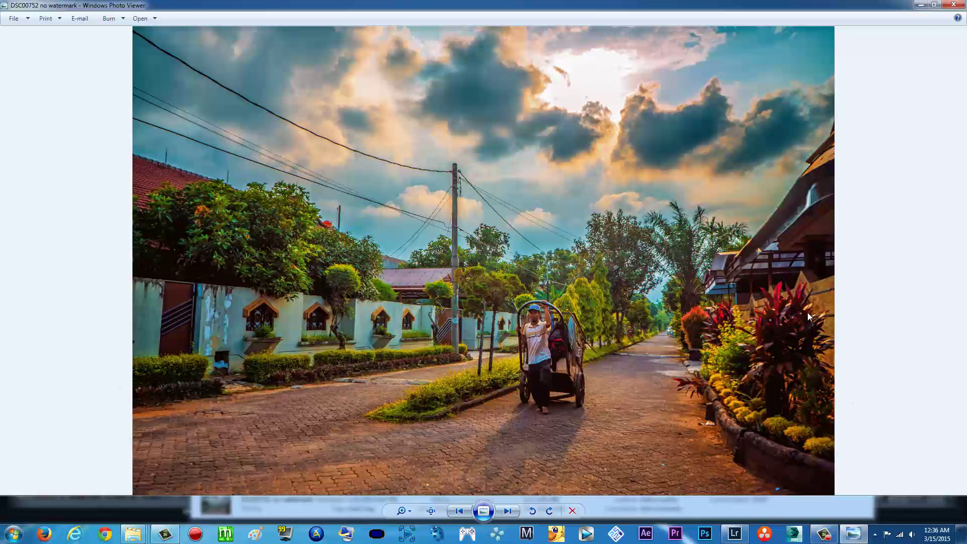
{"action": "left_click", "coordinate": [958, 6]}
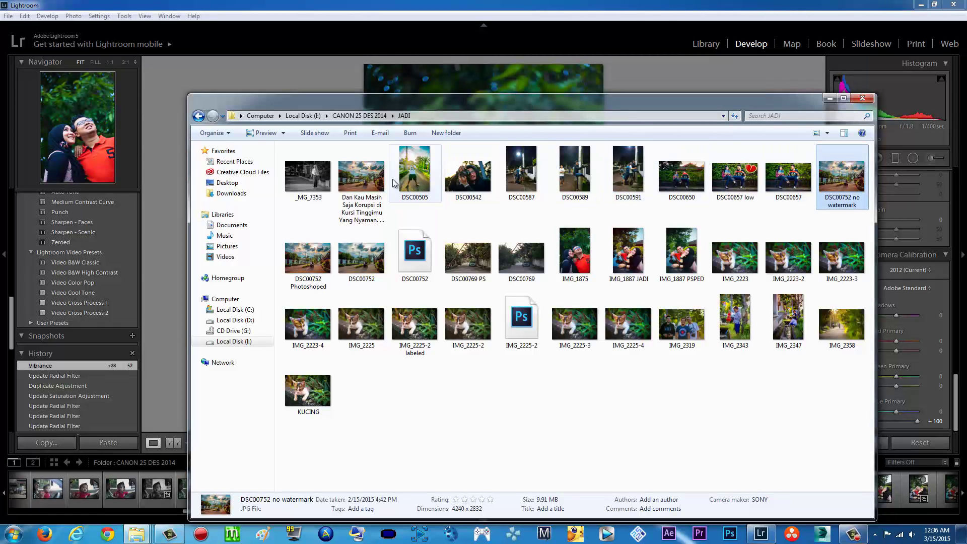
View the finished photos DSC00505 and IMG_2223 from the JADI folder one after the other, closing the viewer after each.
{"action": "double_click", "coordinate": [409, 176]}
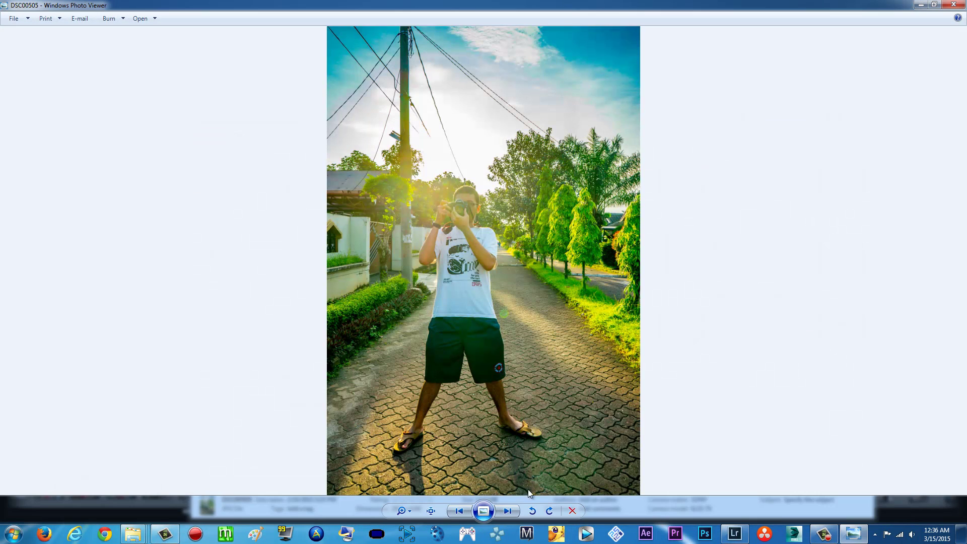
{"action": "left_click", "coordinate": [957, 5]}
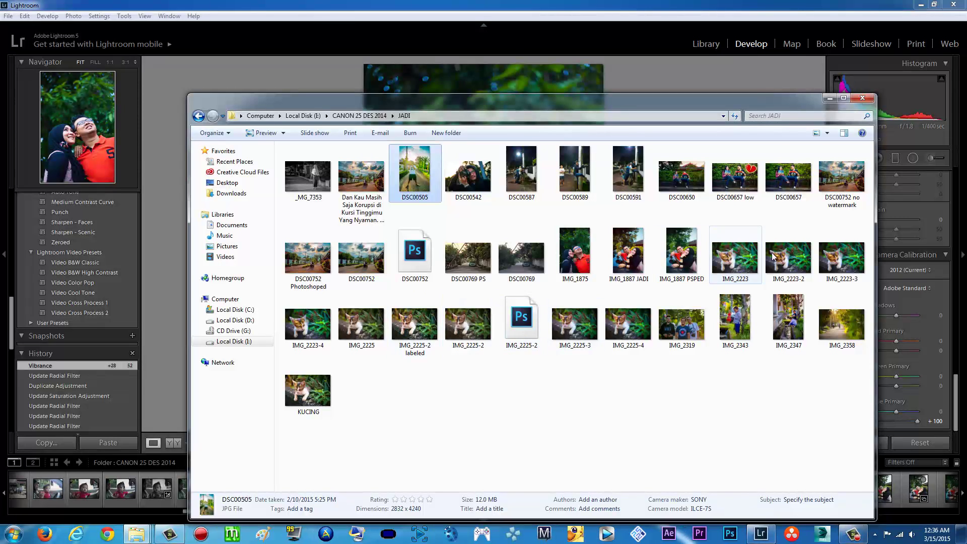
{"action": "double_click", "coordinate": [737, 258]}
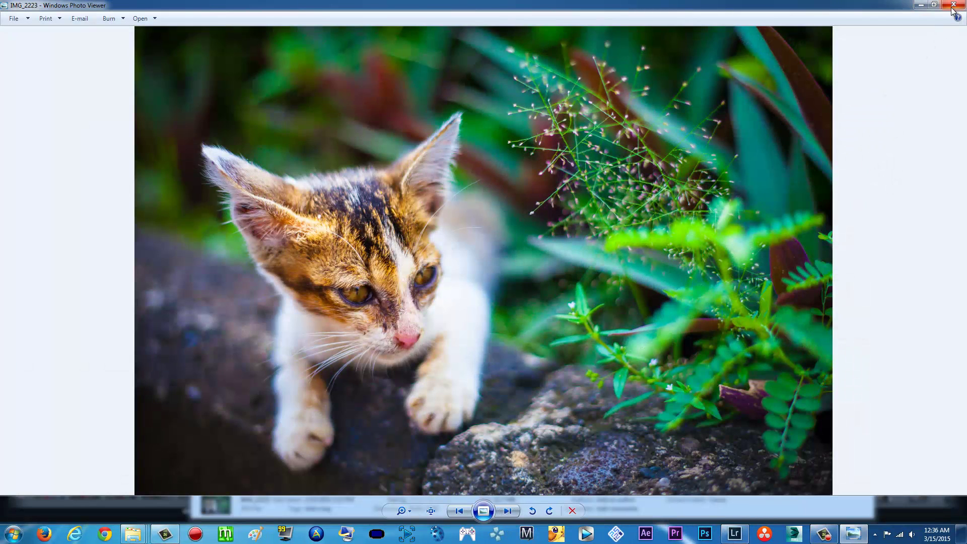
{"action": "left_click", "coordinate": [957, 5]}
{"action": "left_click", "coordinate": [853, 536]}
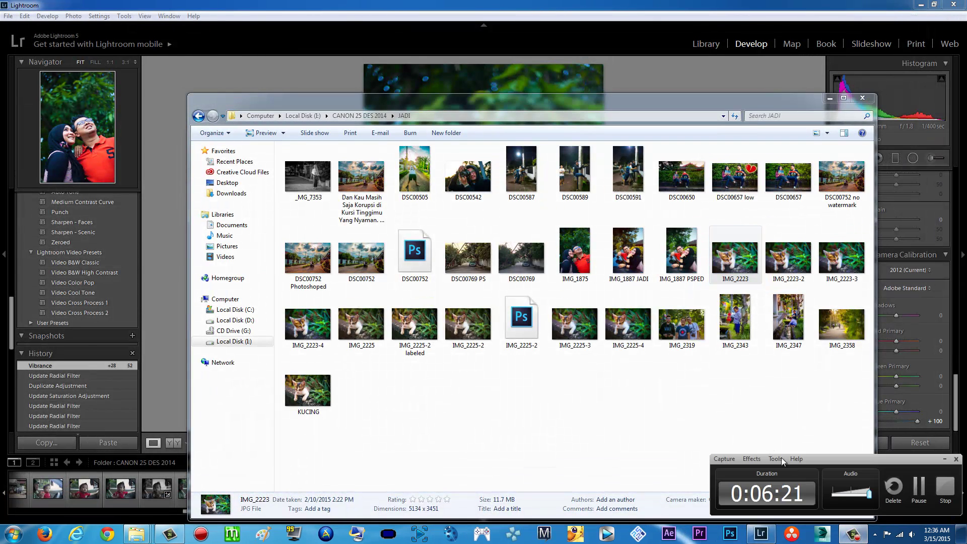